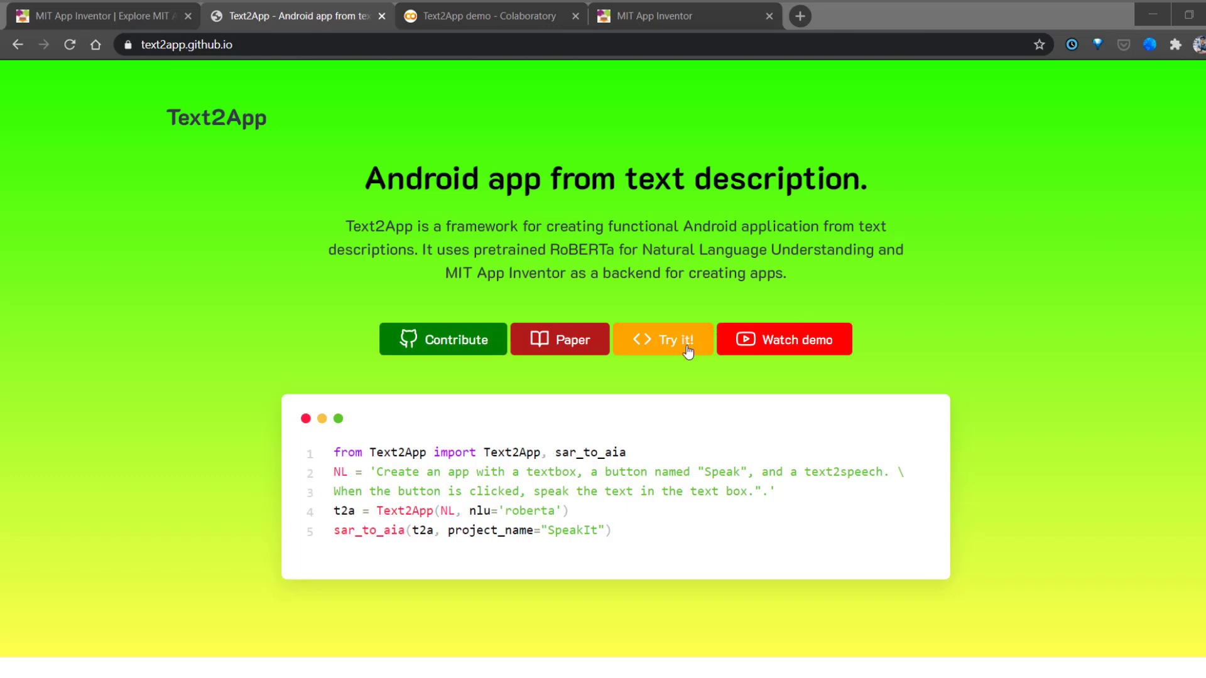
{"action": "left_click", "coordinate": [452, 18]}
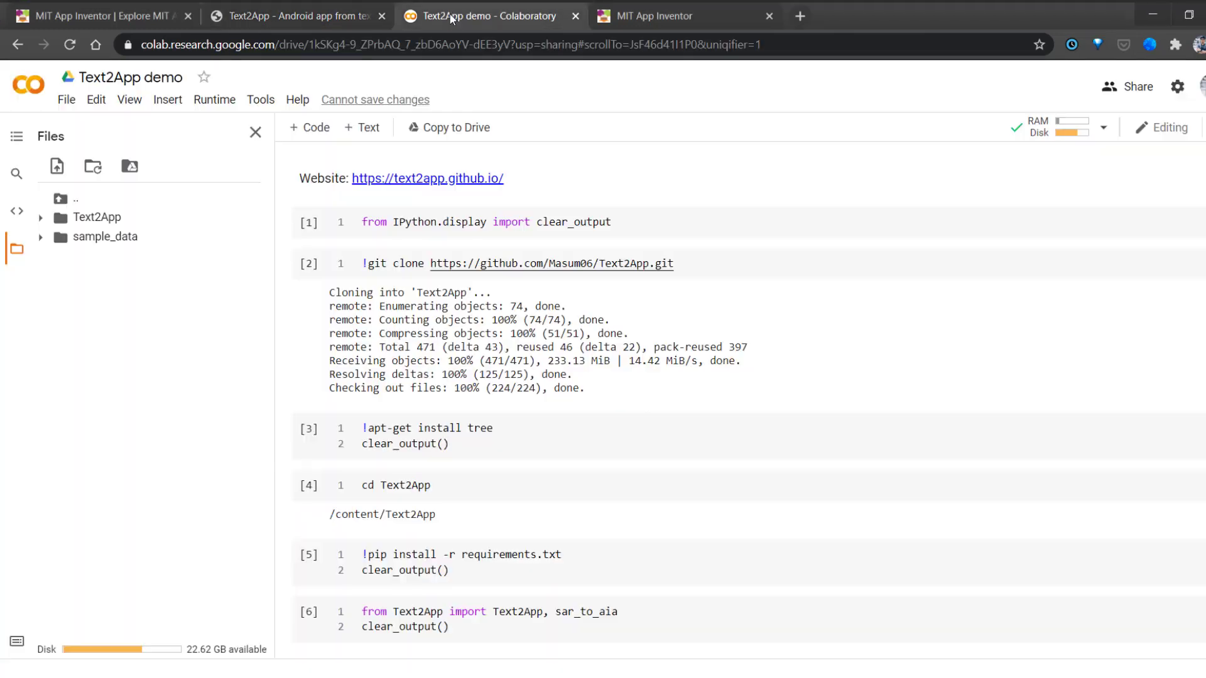
{"action": "scroll", "coordinate": [485, 389], "scroll_direction": "down", "scroll_amount": 2}
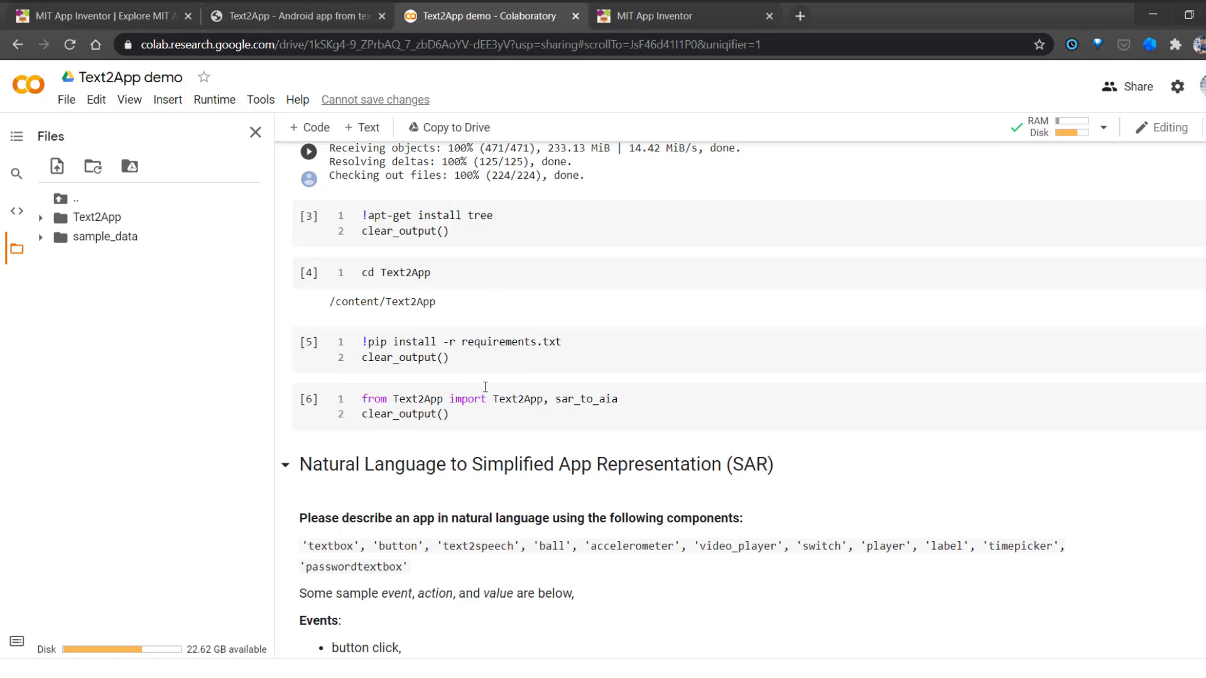
{"action": "scroll", "coordinate": [485, 392], "scroll_direction": "down", "scroll_amount": 3}
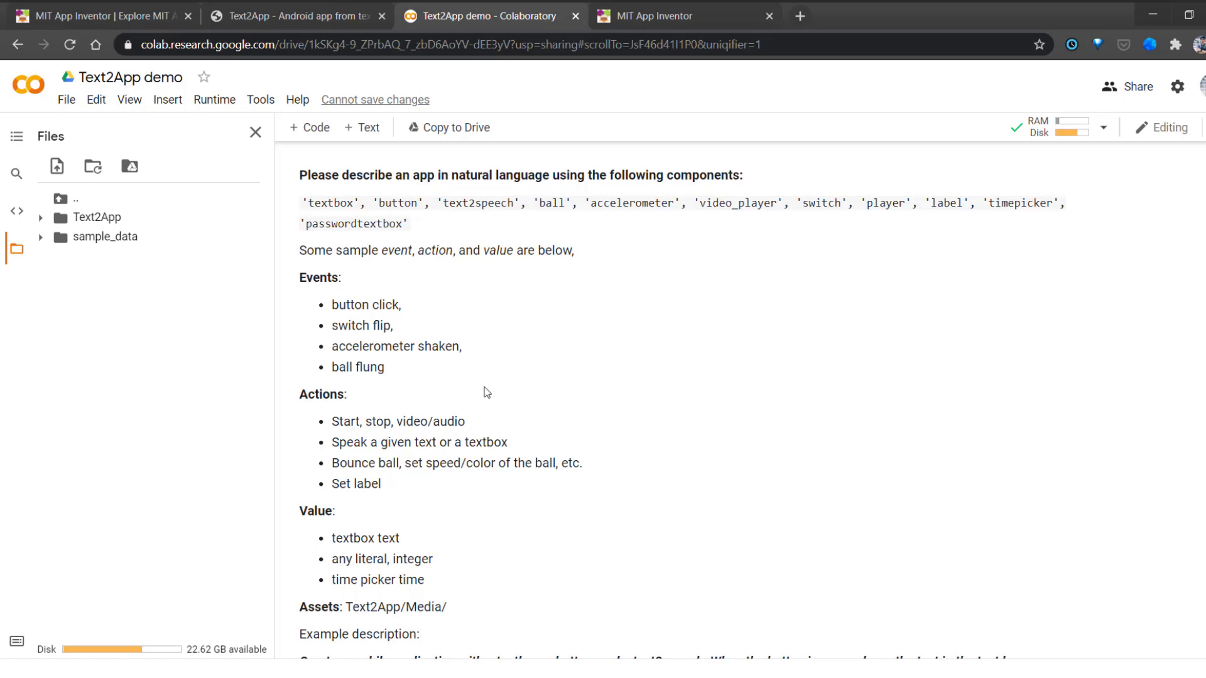
{"action": "scroll", "coordinate": [485, 391], "scroll_direction": "down", "scroll_amount": 2}
{"action": "scroll", "coordinate": [485, 391], "scroll_direction": "down", "scroll_amount": 2}
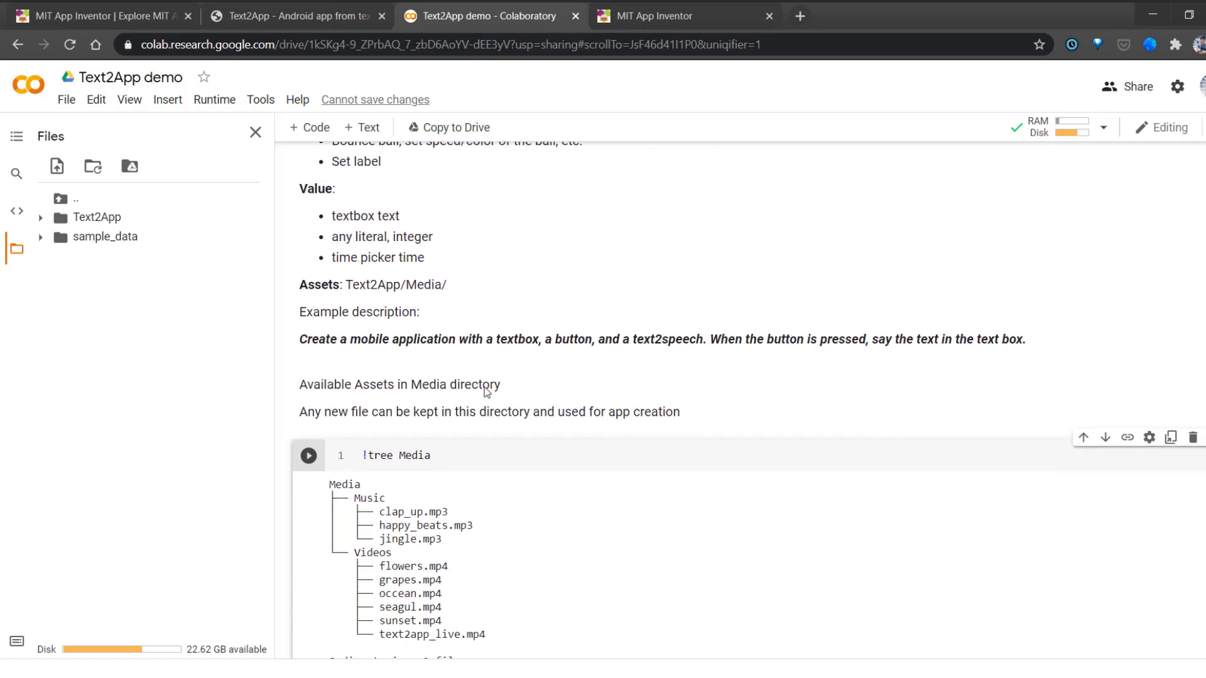
{"action": "scroll", "coordinate": [485, 388], "scroll_direction": "down", "scroll_amount": 1}
{"action": "scroll", "coordinate": [486, 388], "scroll_direction": "down", "scroll_amount": 2}
{"action": "scroll", "coordinate": [486, 387], "scroll_direction": "down", "scroll_amount": 1}
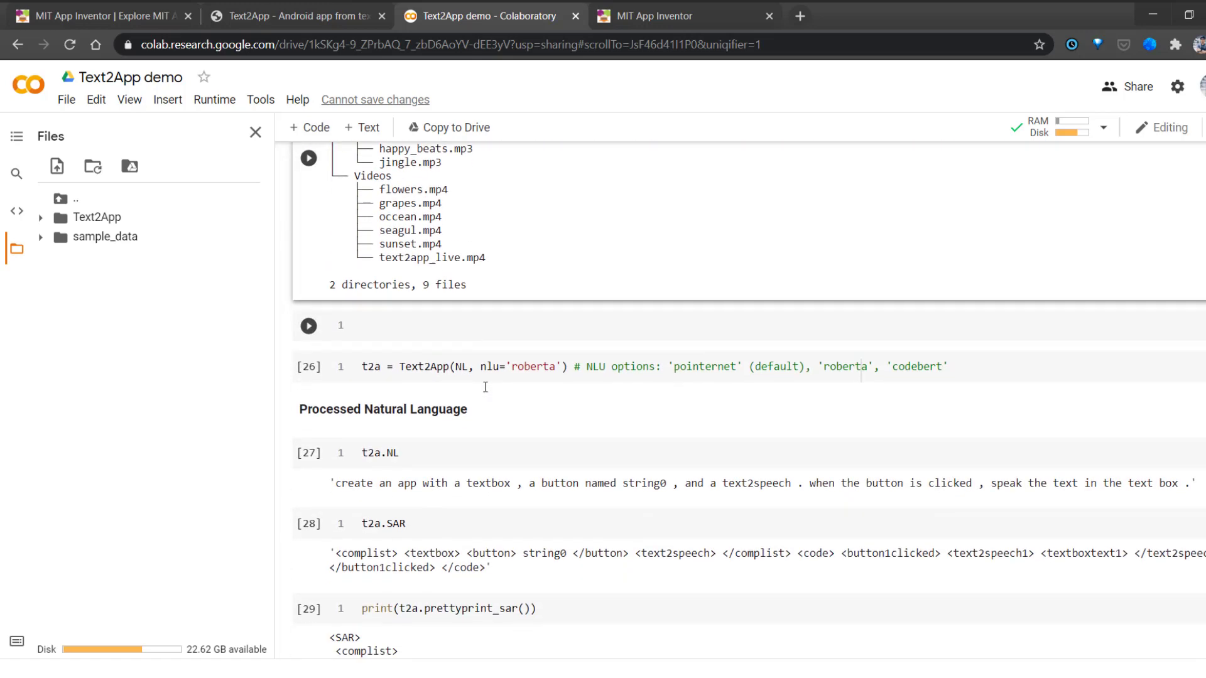
{"action": "scroll", "coordinate": [485, 387], "scroll_direction": "up", "scroll_amount": 1}
{"action": "left_click", "coordinate": [482, 396]}
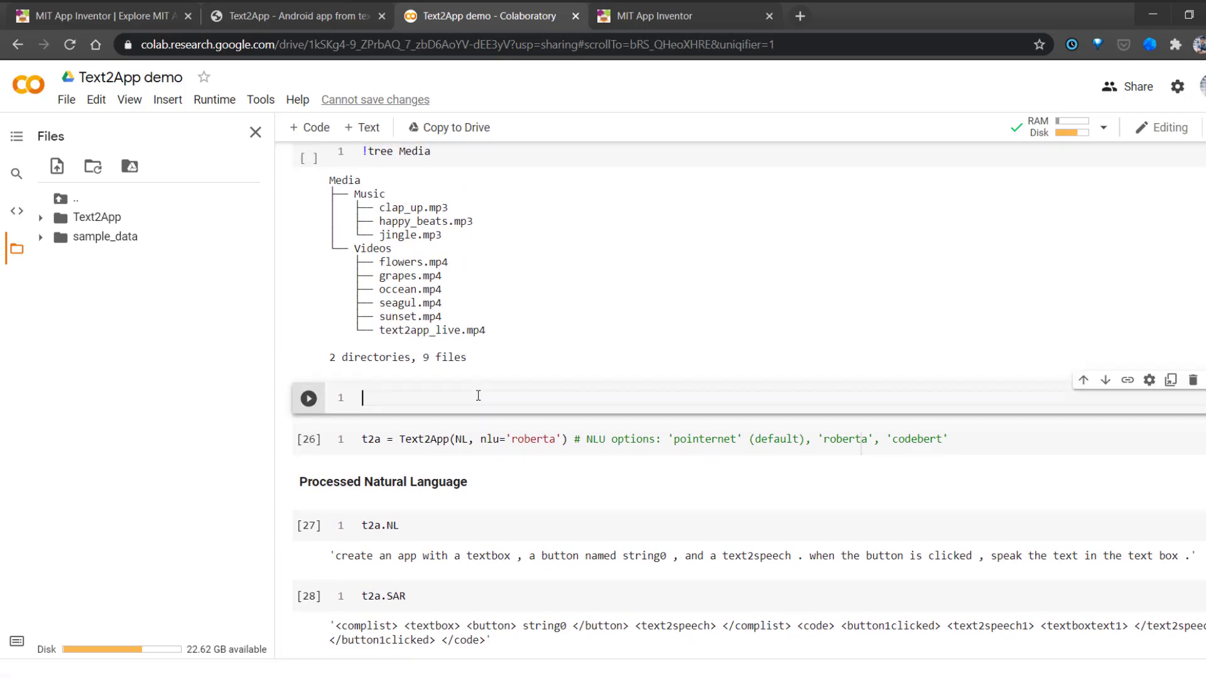
{"action": "left_click_drag", "start_coordinate": [379, 304], "coordinate": [446, 309]}
{"action": "left_click", "coordinate": [446, 308]}
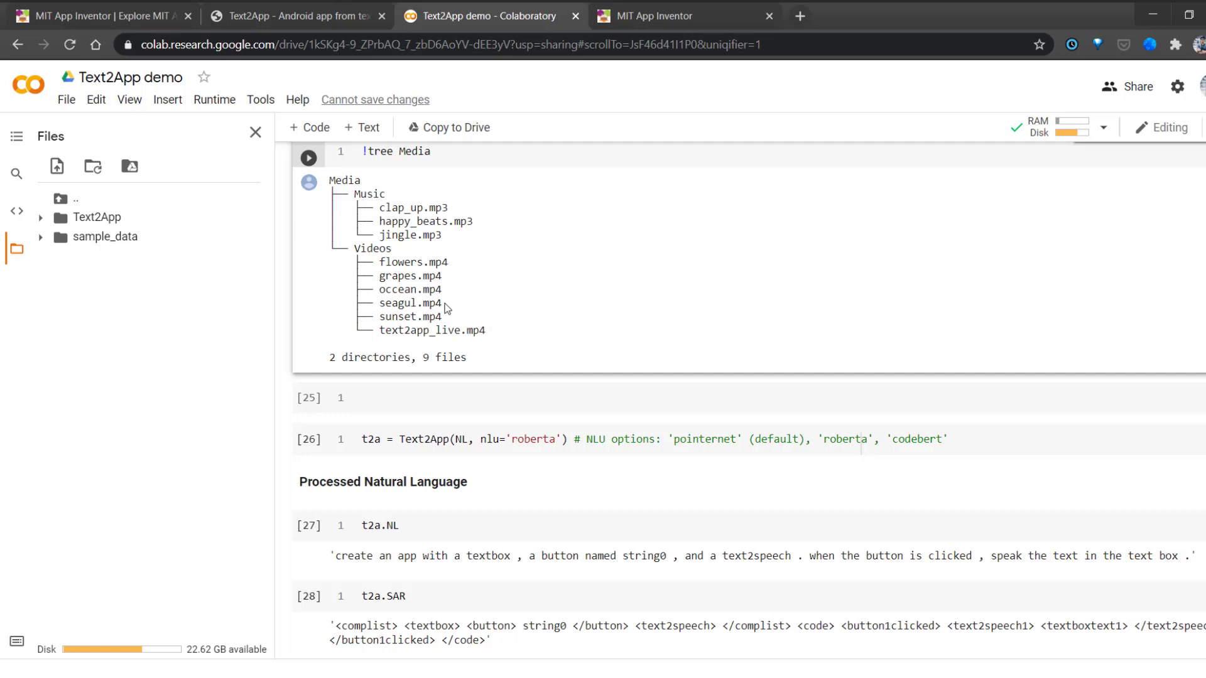
Step: Enter the seagul video player, button, text-to-speech and accelerometer description and produce its NL and SAR outputs
{"action": "left_click", "coordinate": [393, 400]}
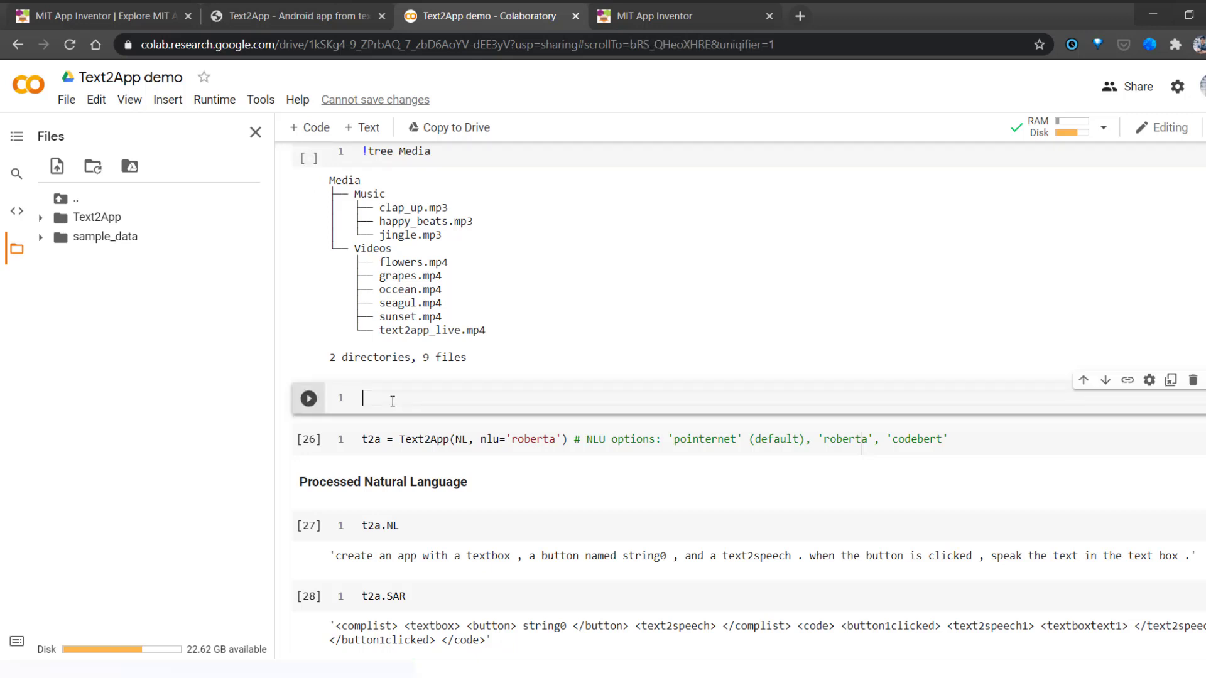
{"action": "type", "text": "NL = \""}
{"action": "type", "text": "create an app with a video player with source 'seagul', a button, a text to speech, and an accelerometer. When the button is clicked, play the video. When the accelerom"}
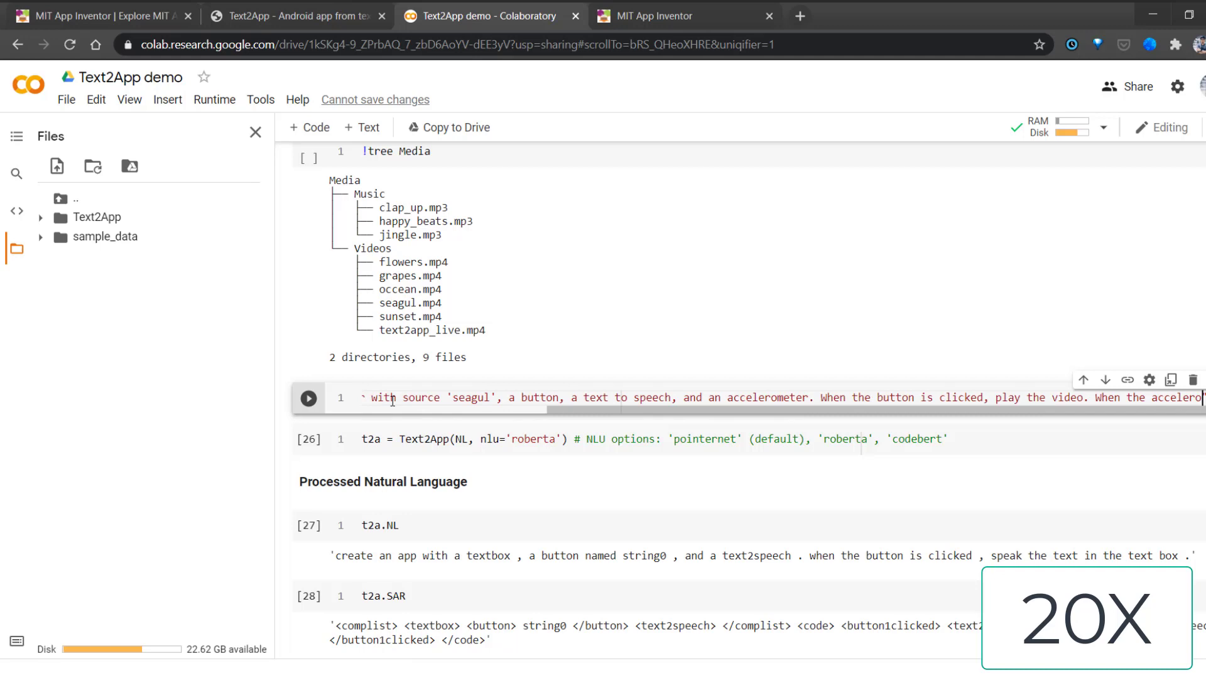
{"action": "type", "text": "eter is shakne, say 'Happy text to app!'."}
{"action": "key", "text": "shift+Return"}
{"action": "key", "text": "shift+Return"}
{"action": "left_click", "coordinate": [427, 380]}
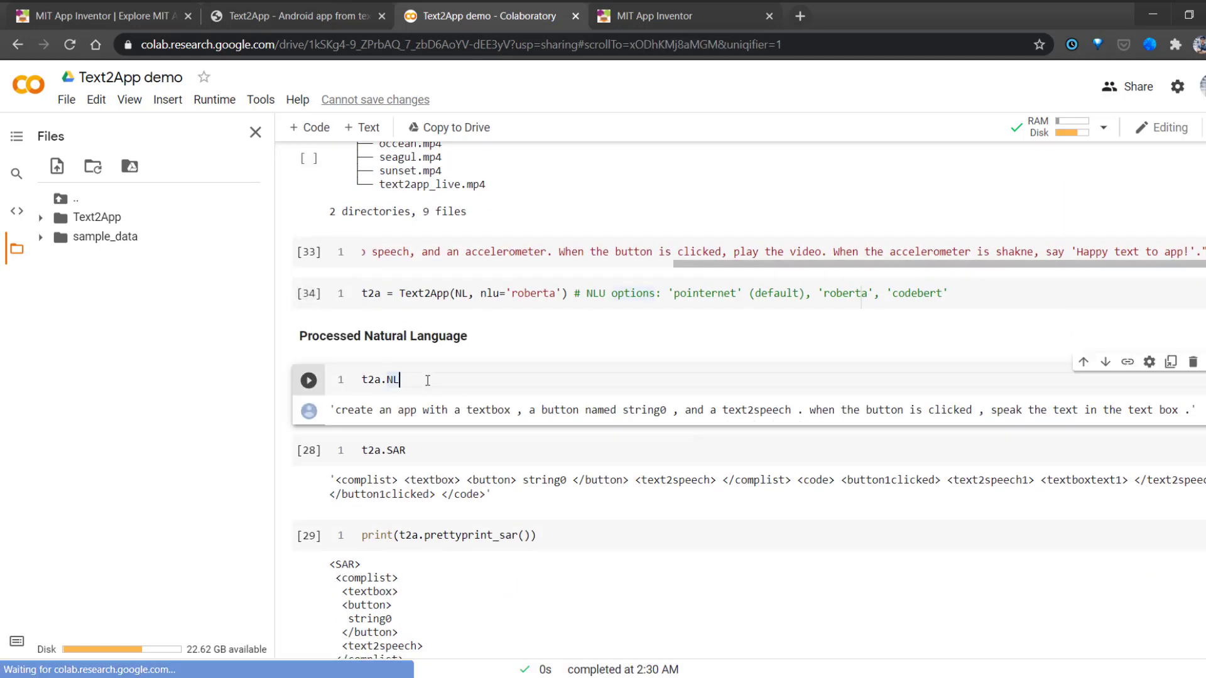
{"action": "key", "text": "shift+Return"}
{"action": "key", "text": "shift+Return"}
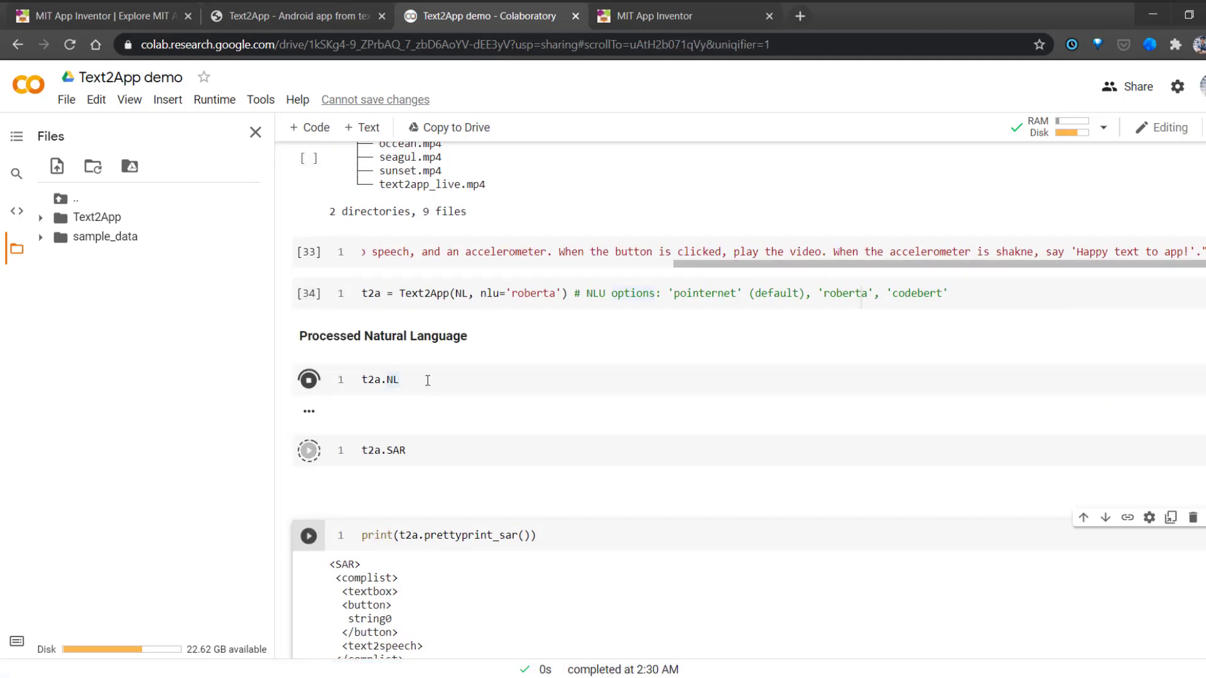
{"action": "mouse_move", "coordinate": [358, 476]}
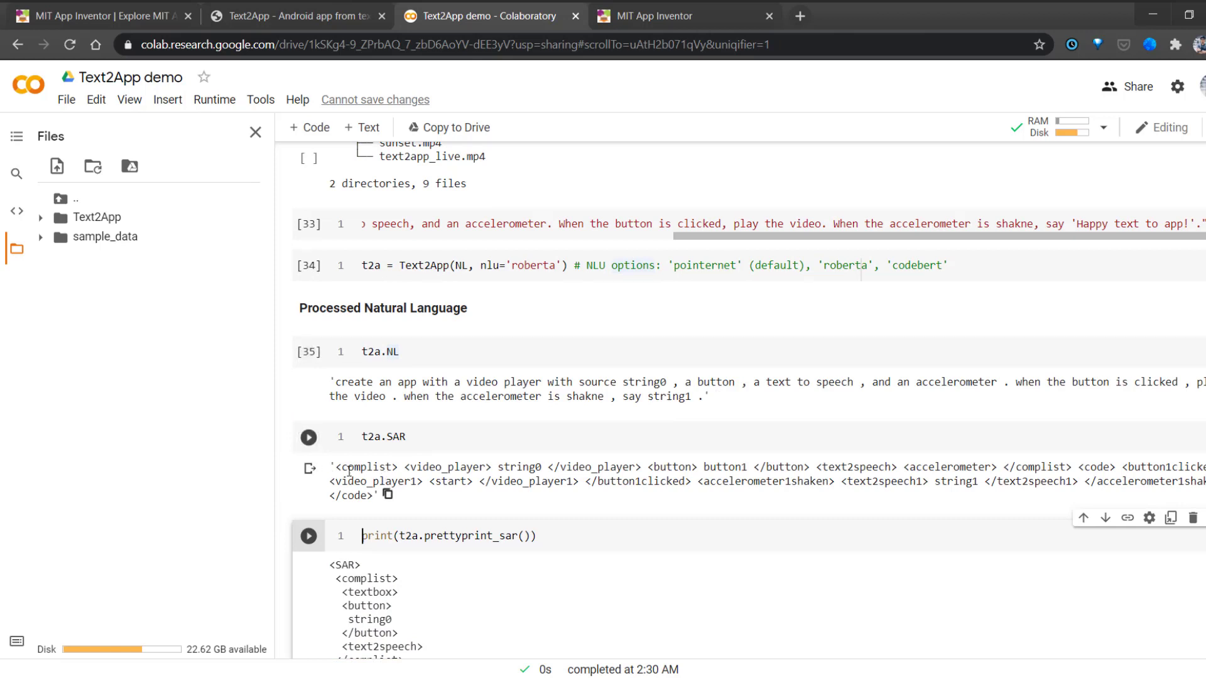
{"action": "scroll", "coordinate": [388, 513], "scroll_direction": "down", "scroll_amount": 10}
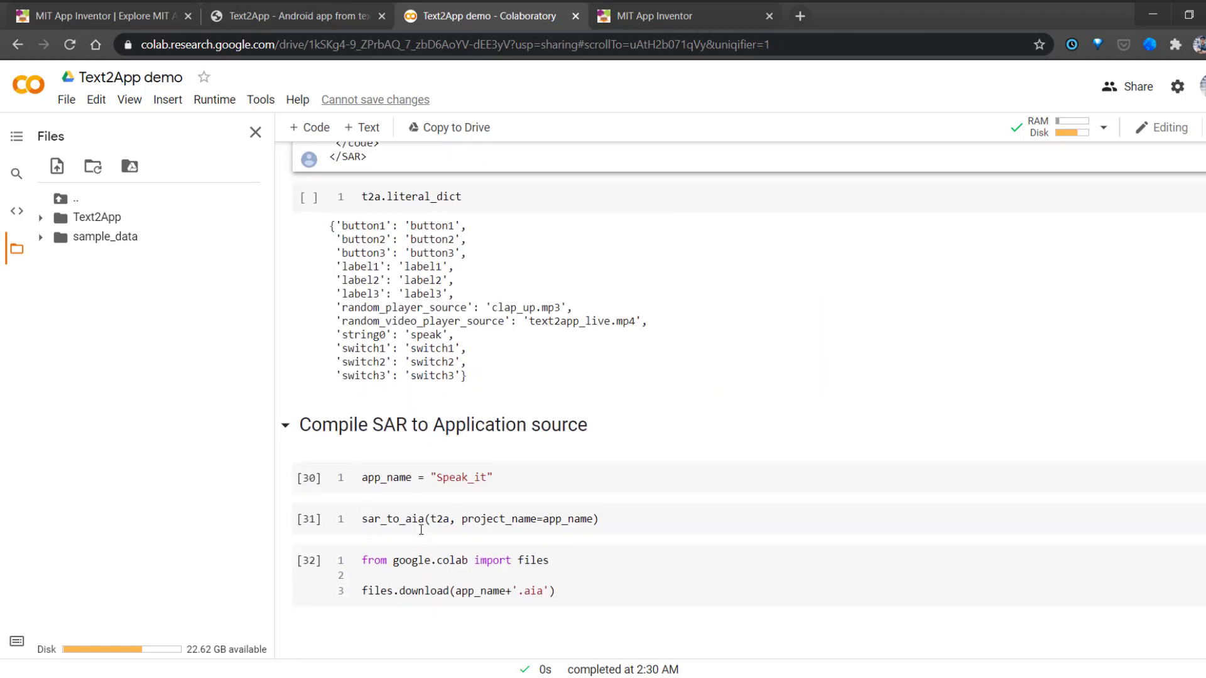
Step: Rename the app from Speak_it to Seagul, compile it and download Seagul.aia
{"action": "left_click", "coordinate": [462, 460]}
{"action": "double_click", "coordinate": [462, 460]}
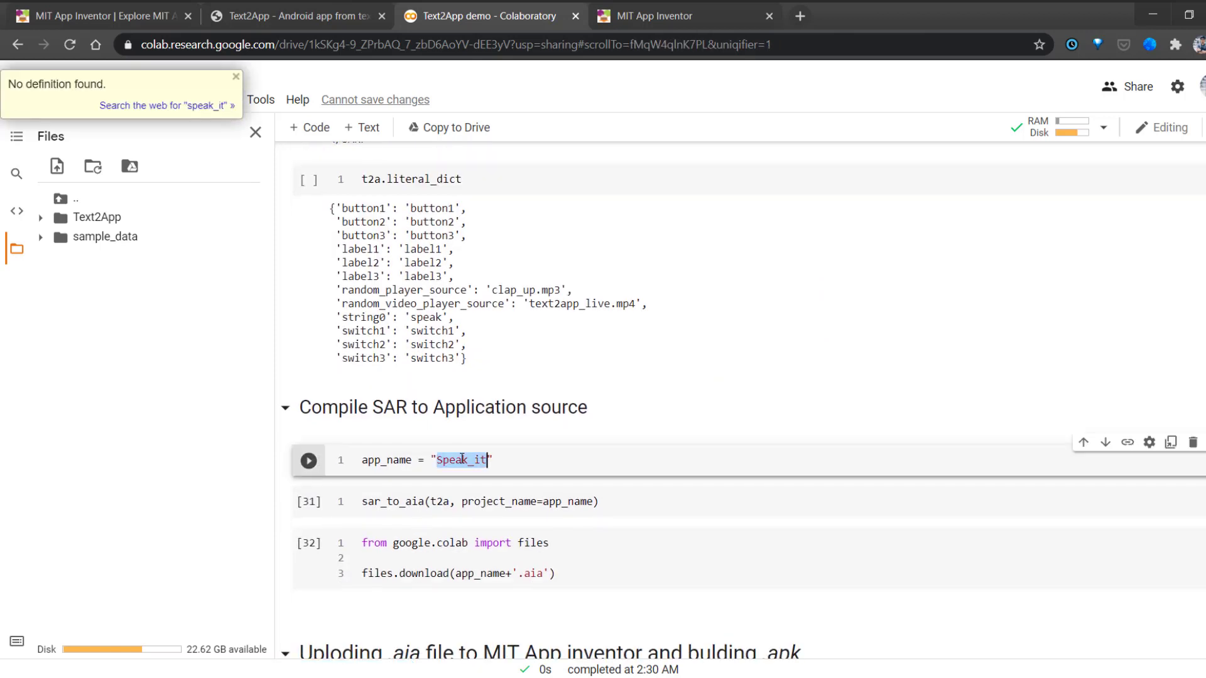
{"action": "type", "text": "Seagul"}
{"action": "key", "text": "shift+Return"}
{"action": "key", "text": "shift+Return"}
{"action": "key", "text": "shift+Return"}
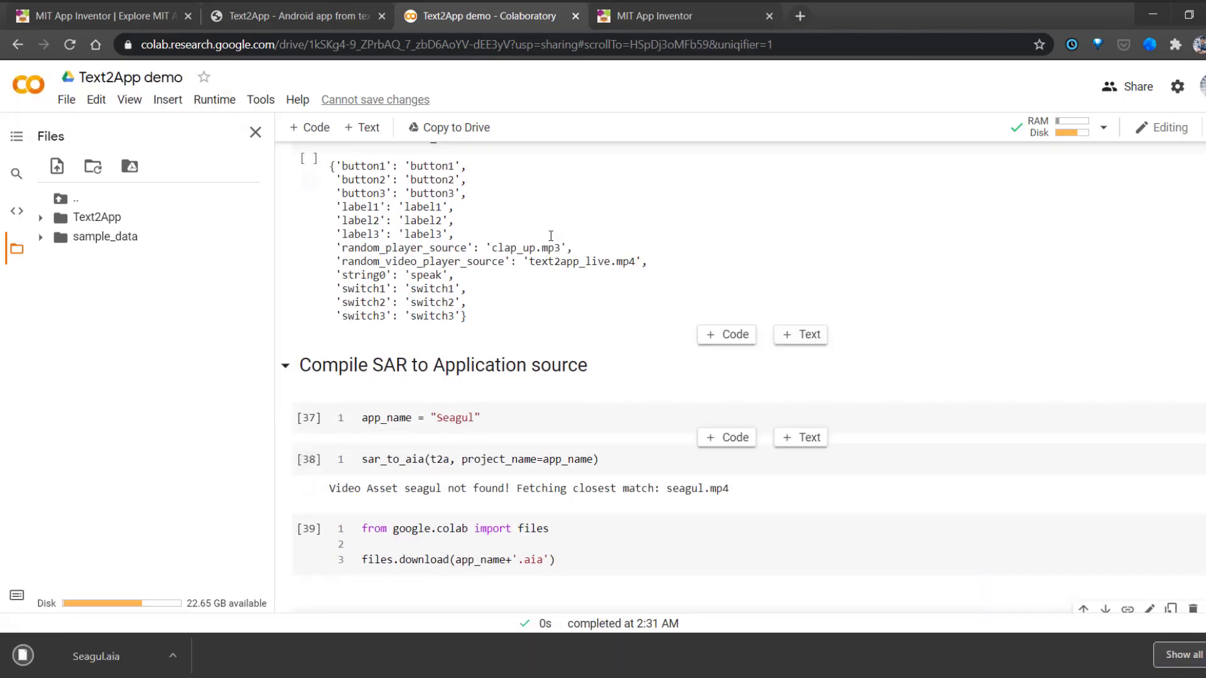
Step: Import Seagul.aia from the computer into MIT App Inventor's projects page
{"action": "left_click", "coordinate": [644, 18]}
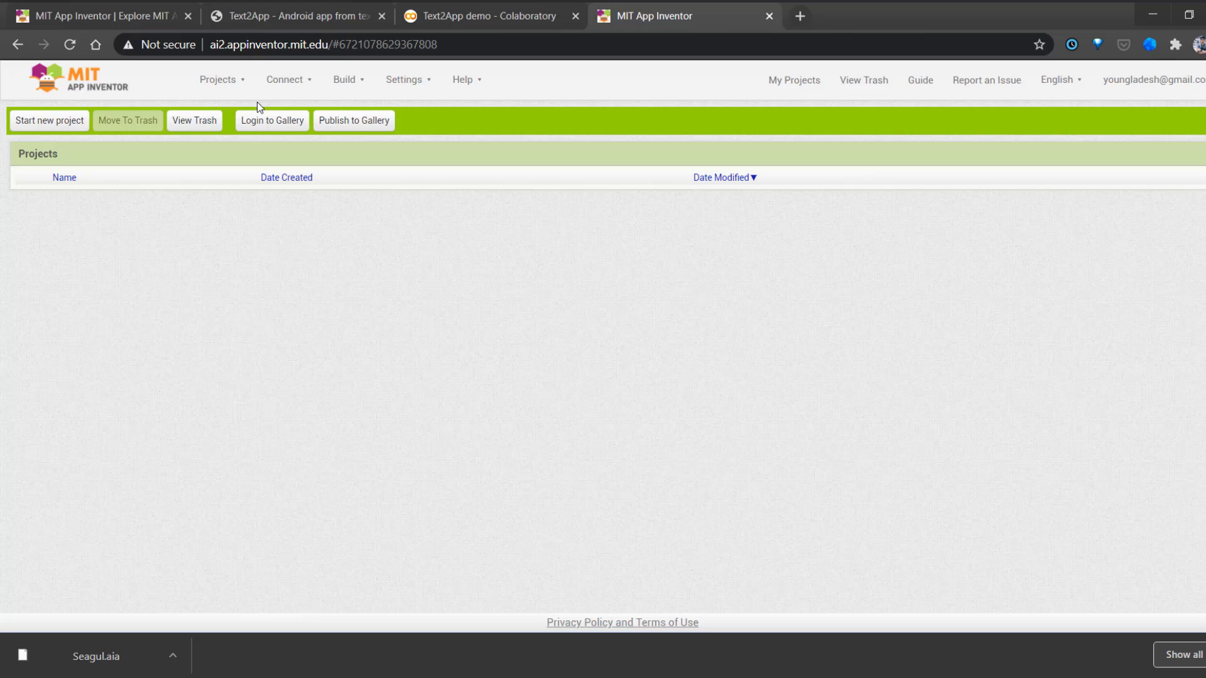
{"action": "left_click", "coordinate": [227, 86]}
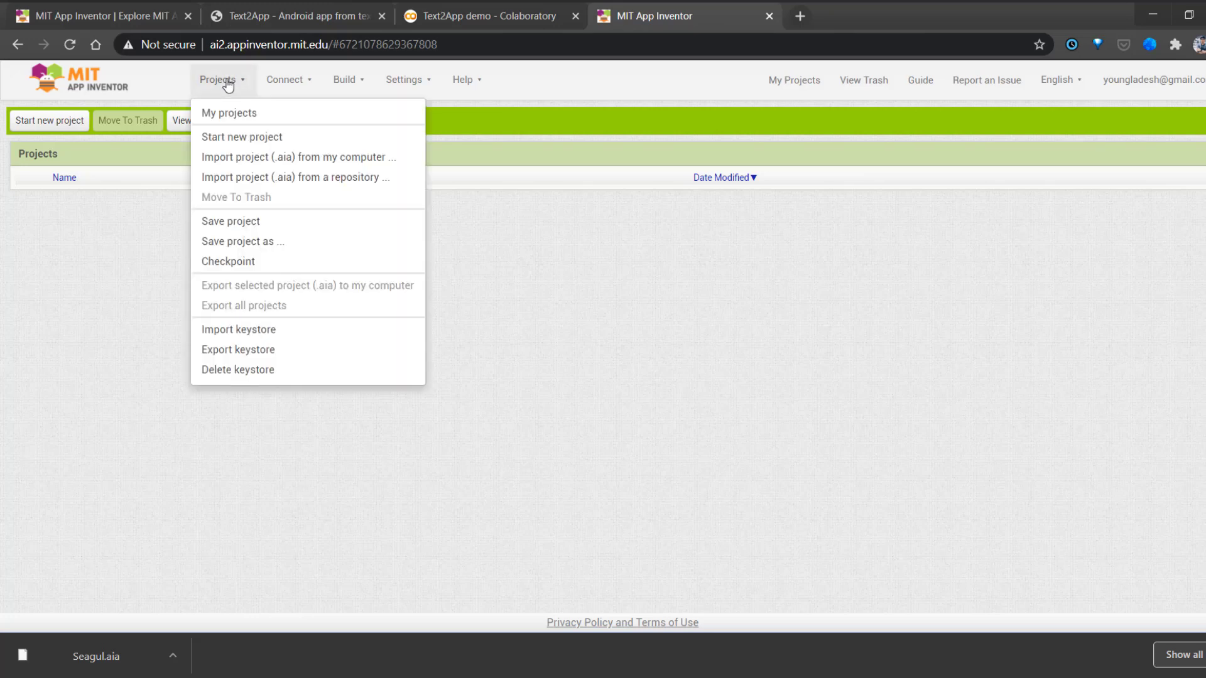
{"action": "left_click", "coordinate": [269, 158]}
{"action": "left_click", "coordinate": [667, 375]}
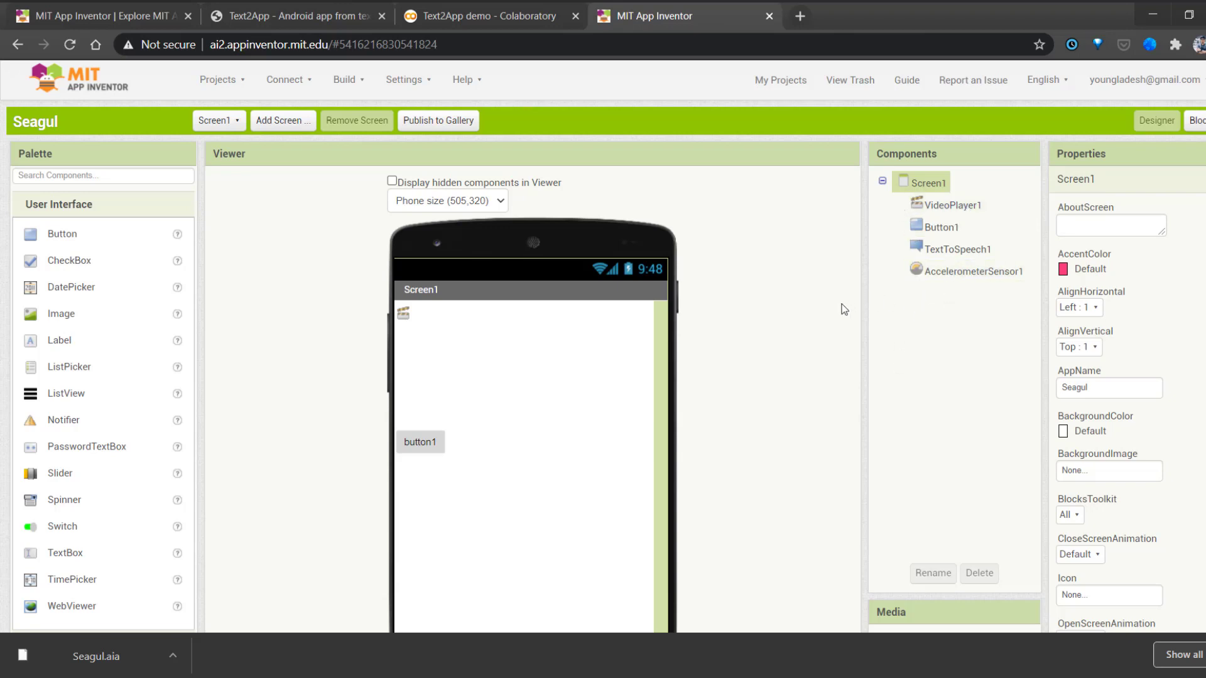
Step: Bring up the Seagul project's build options for an .apk download or QR code
{"action": "left_click", "coordinate": [343, 88]}
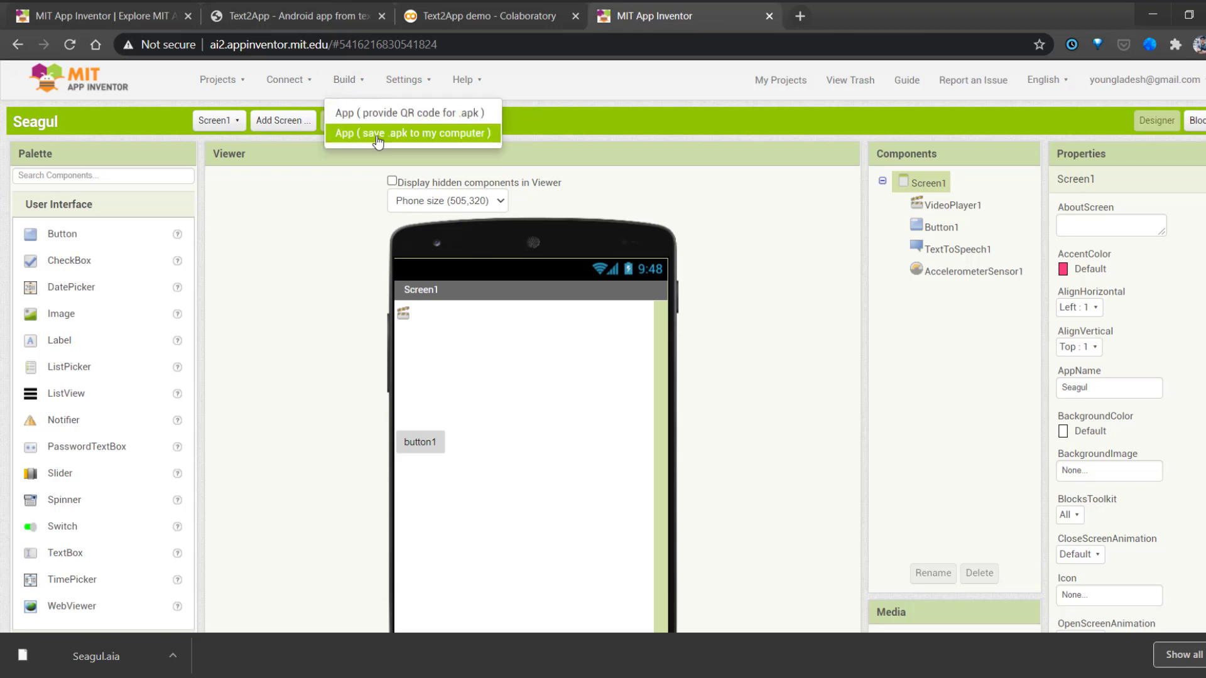